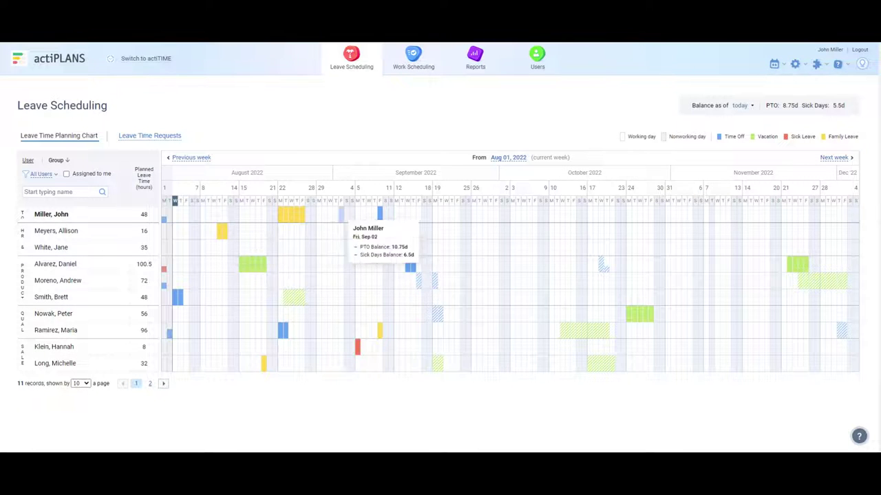
- Submit a Vacation request for Aug 29–Sep 02 on the top employee's row
mouse_move(379, 217)
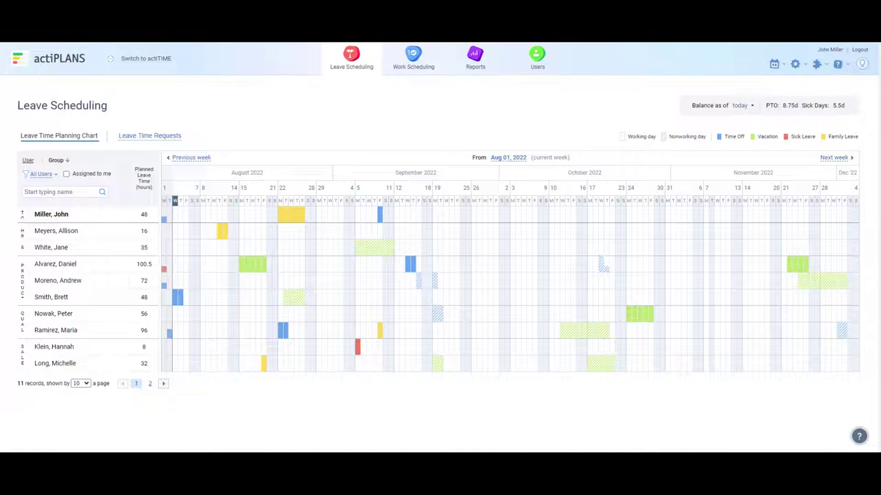
mouse_move(372, 249)
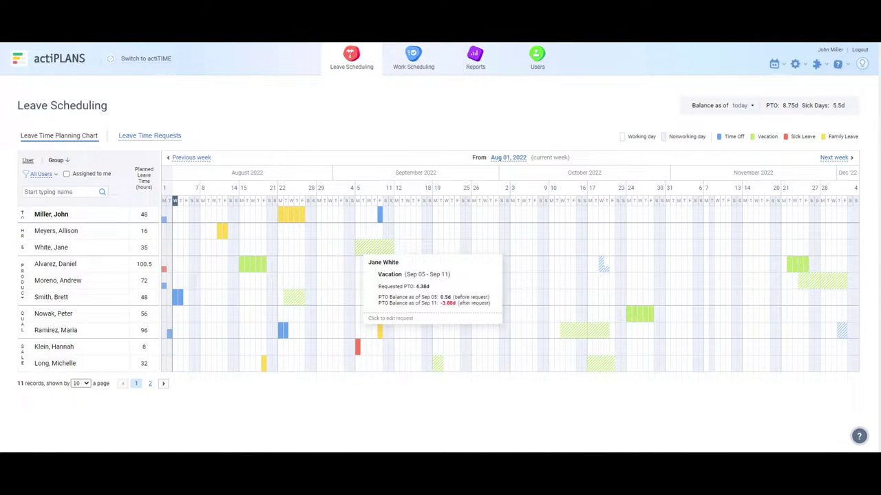
mouse_move(300, 301)
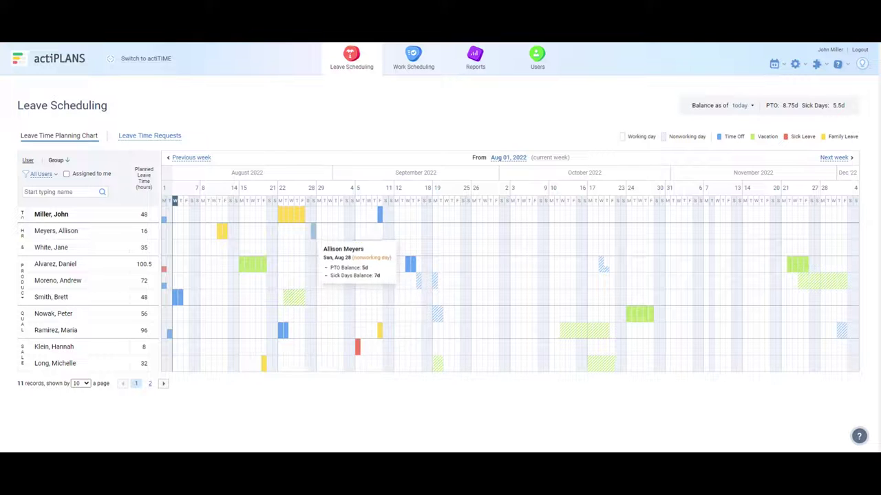
drag(318, 216, 343, 219)
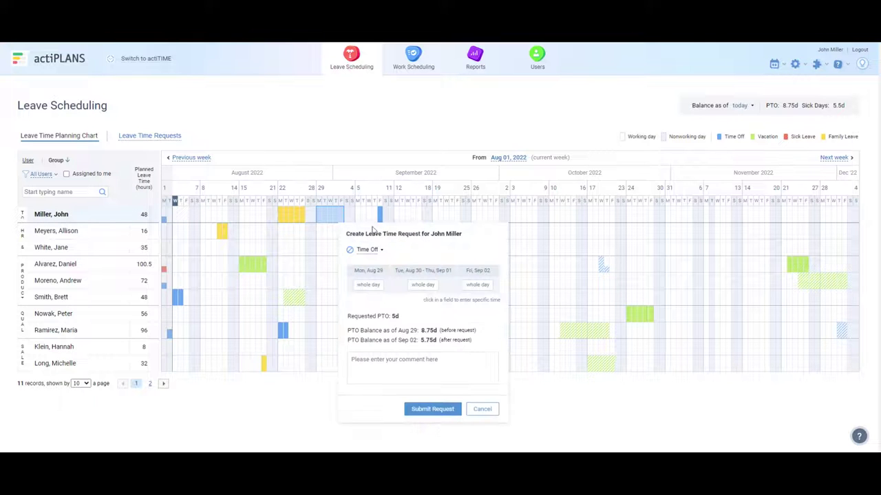
click(367, 249)
click(378, 279)
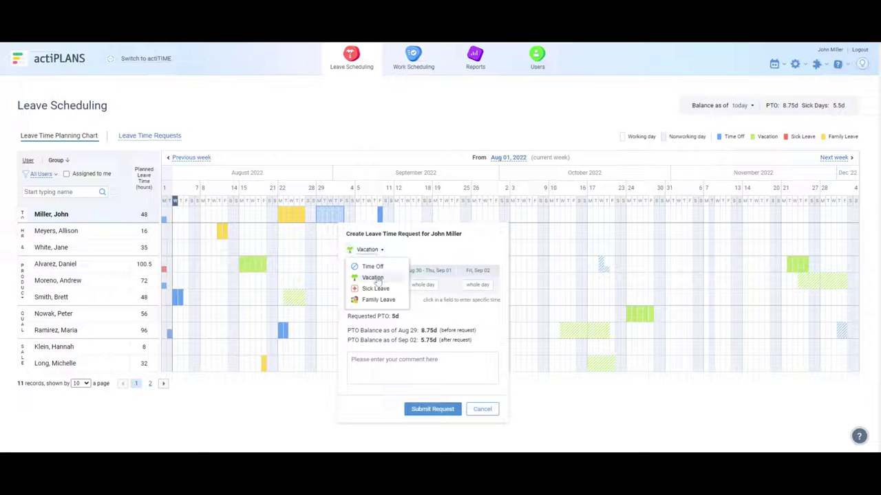
click(436, 411)
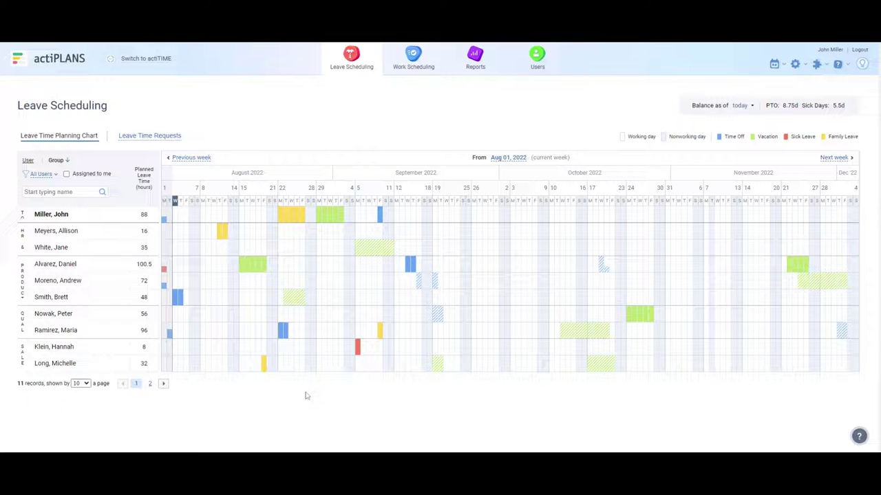
- Approve the pending Sep 05–11 vacation, then view the Leave Time Requests list
mouse_move(265, 371)
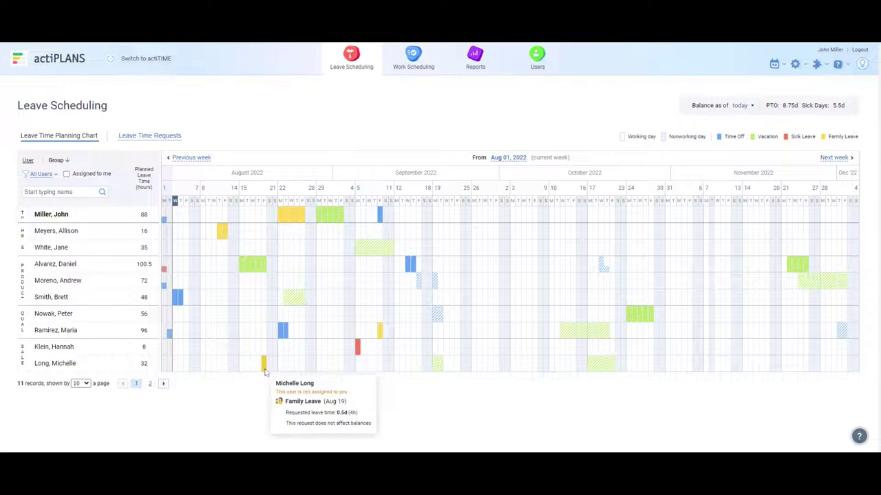
mouse_move(284, 336)
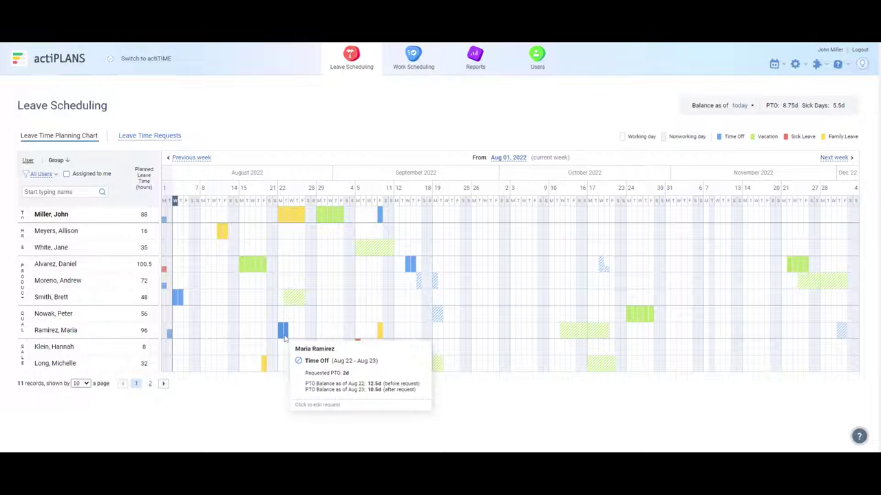
mouse_move(359, 347)
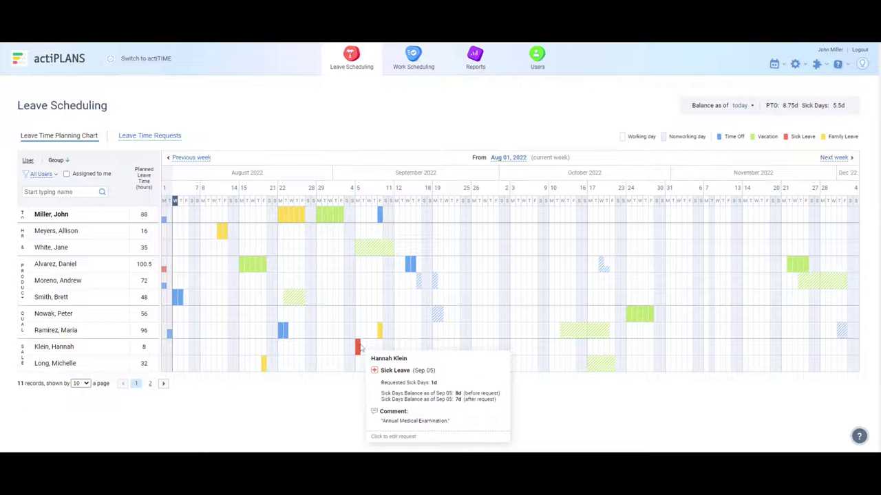
mouse_move(379, 337)
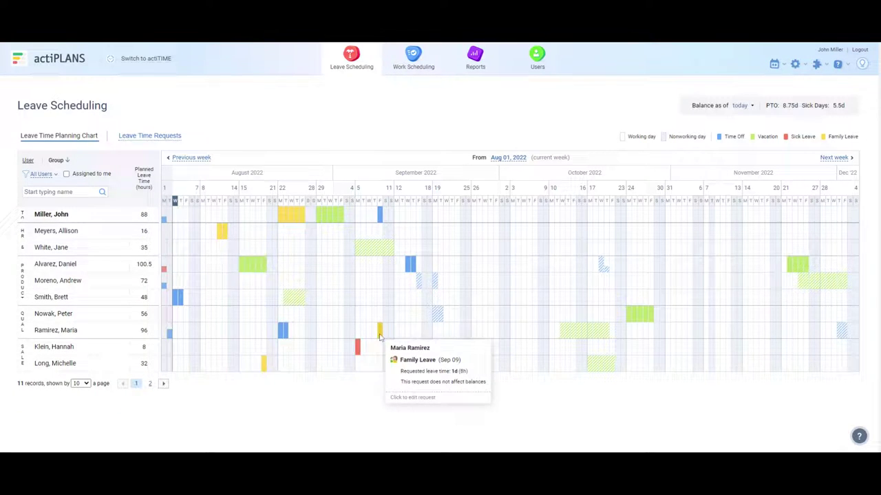
click(384, 249)
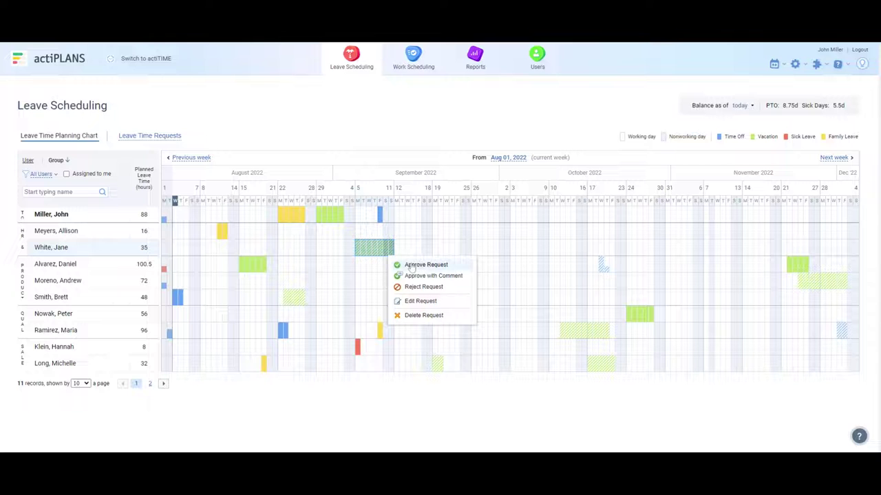
click(412, 266)
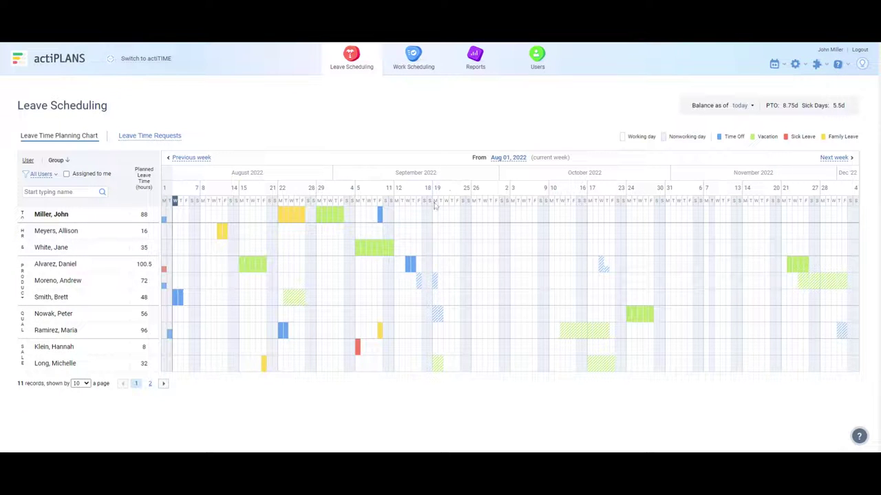
click(434, 279)
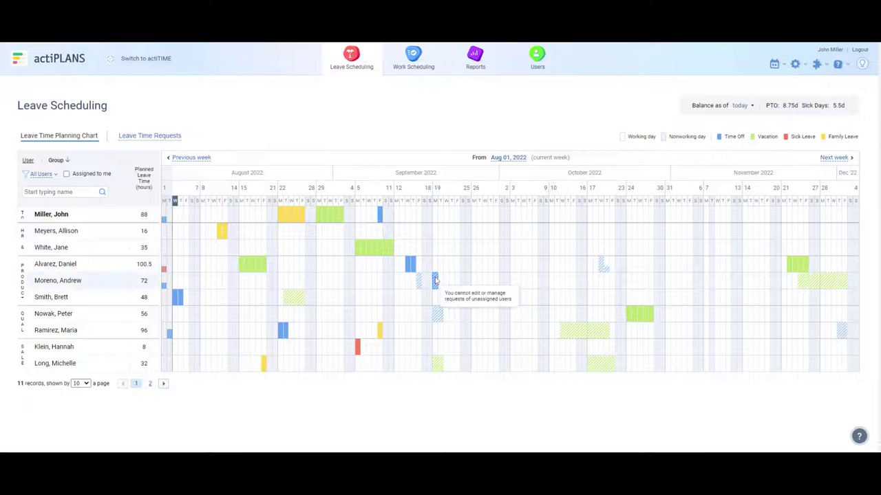
click(167, 140)
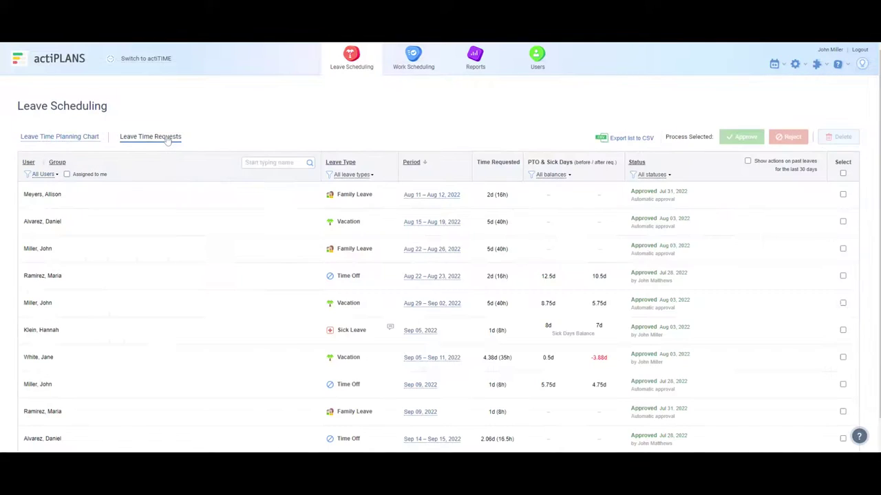
- Bring up the Leave Time & Balances report for August 2022
click(476, 64)
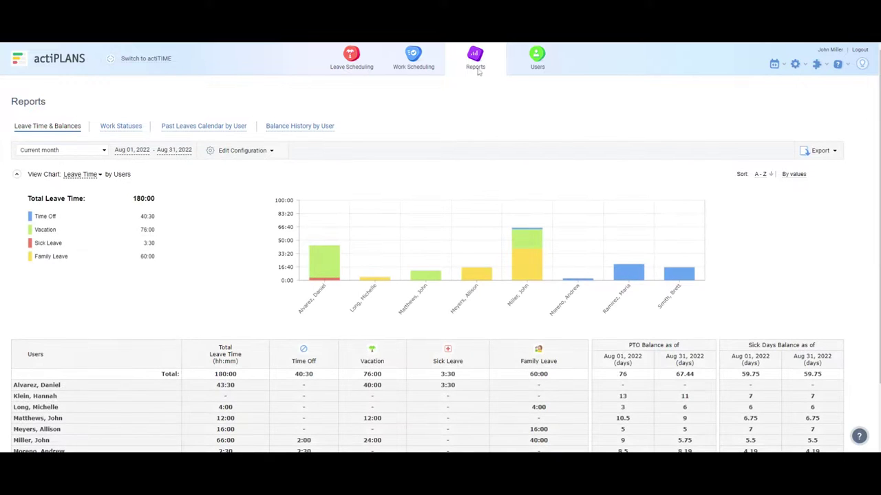
scroll(744, 240, down, 1)
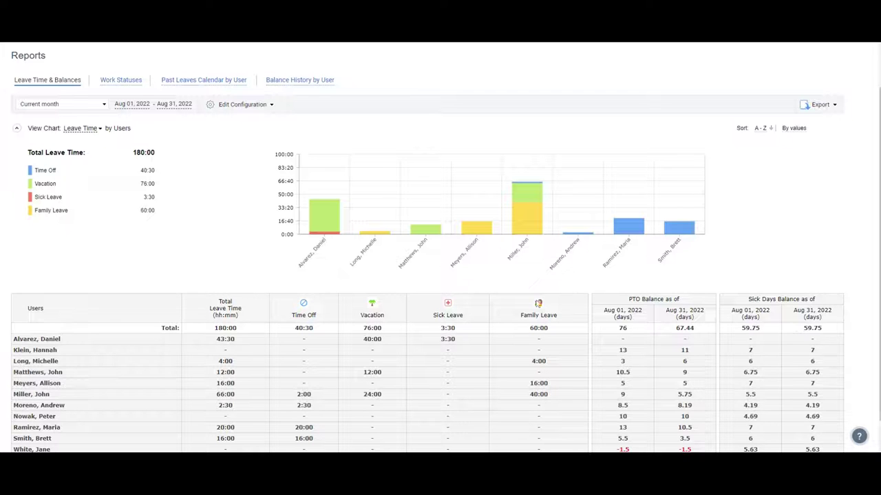
click(138, 104)
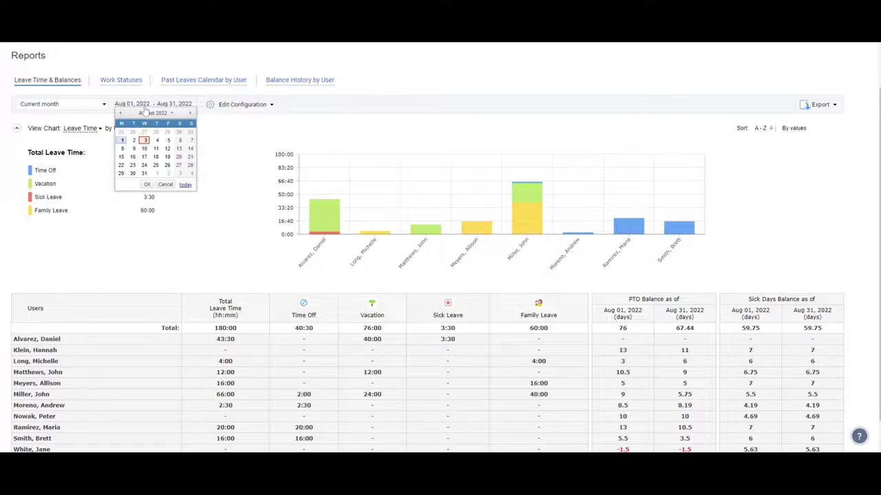
- Add Departments as a second grouping level under users and apply the configuration
click(217, 105)
click(310, 174)
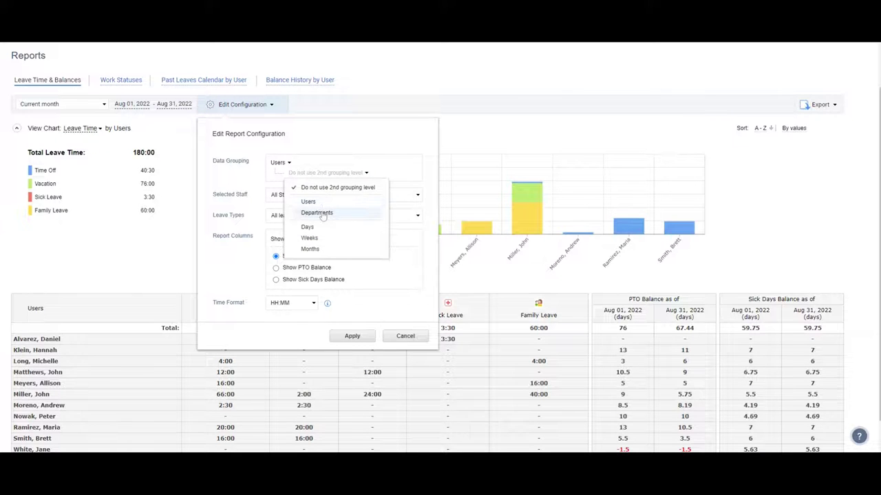
click(322, 214)
click(352, 336)
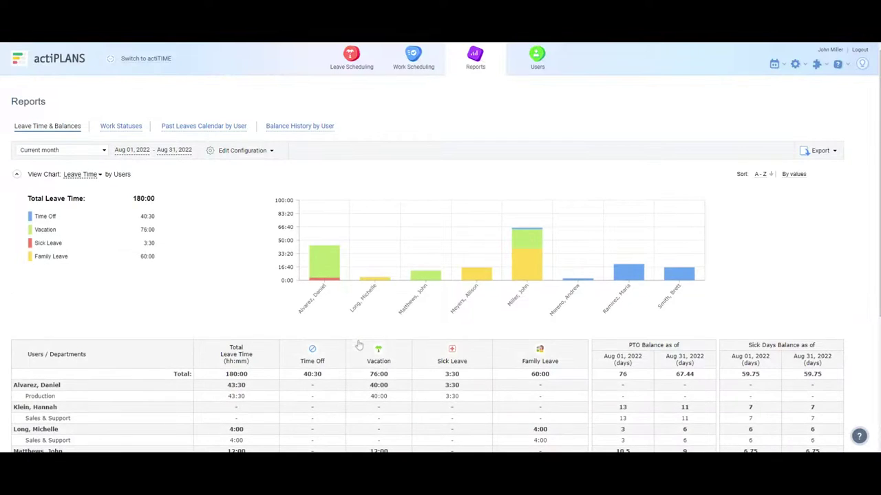
scroll(363, 330, down, 2)
scroll(367, 333, up, 3)
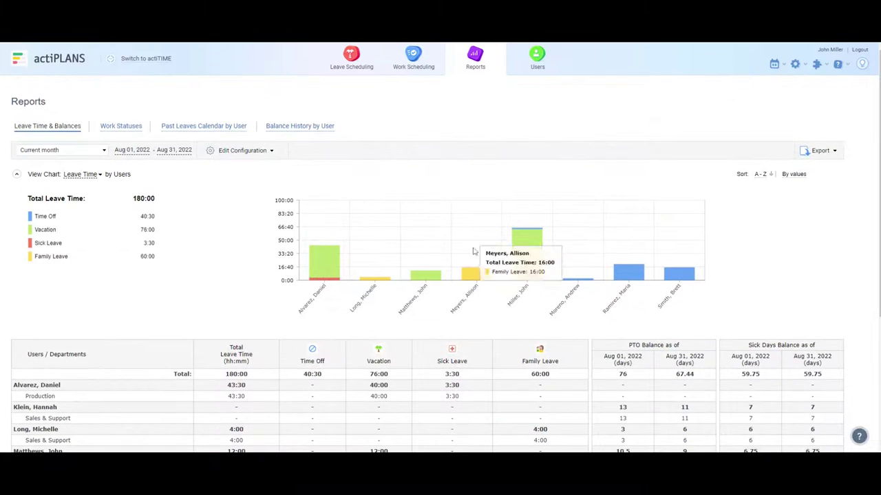
click(809, 151)
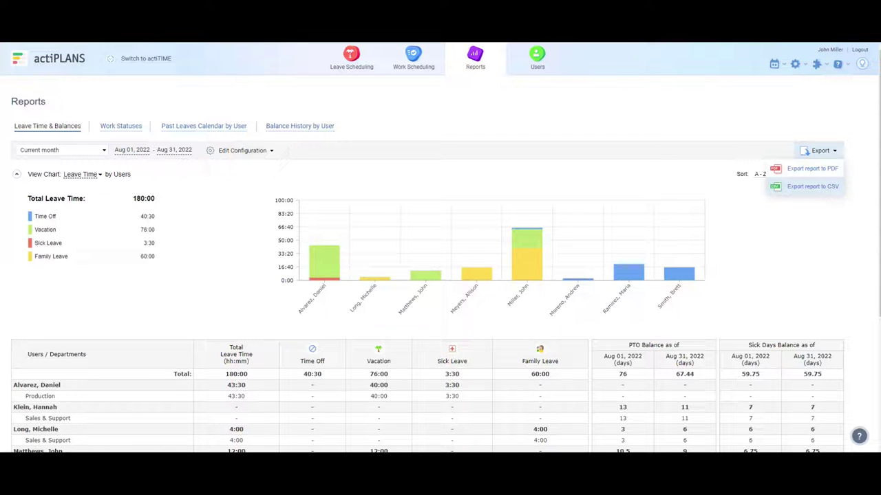
- In Users PTO Settings, open the 11d employee's custom accrual rules and uncheck Reset to
click(536, 62)
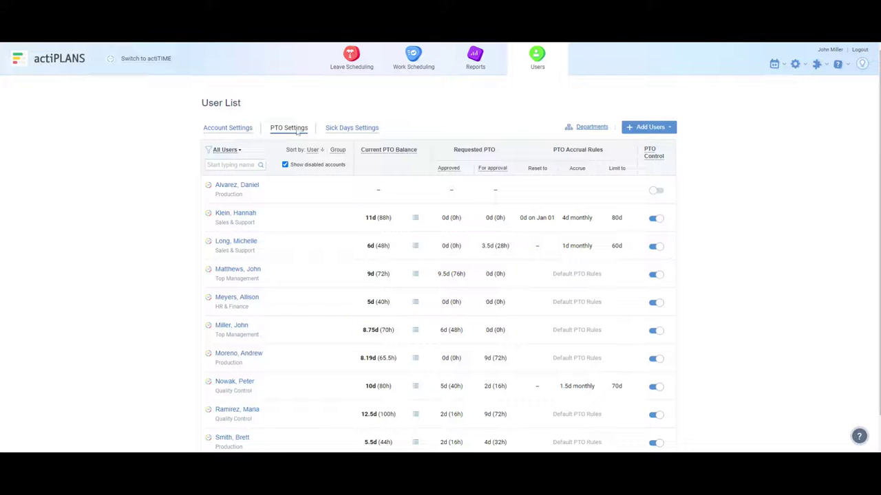
click(333, 130)
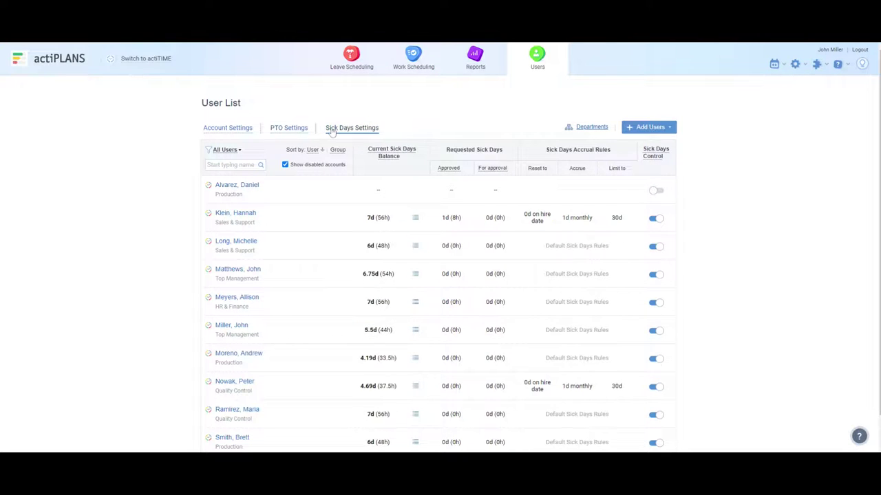
click(296, 128)
click(548, 223)
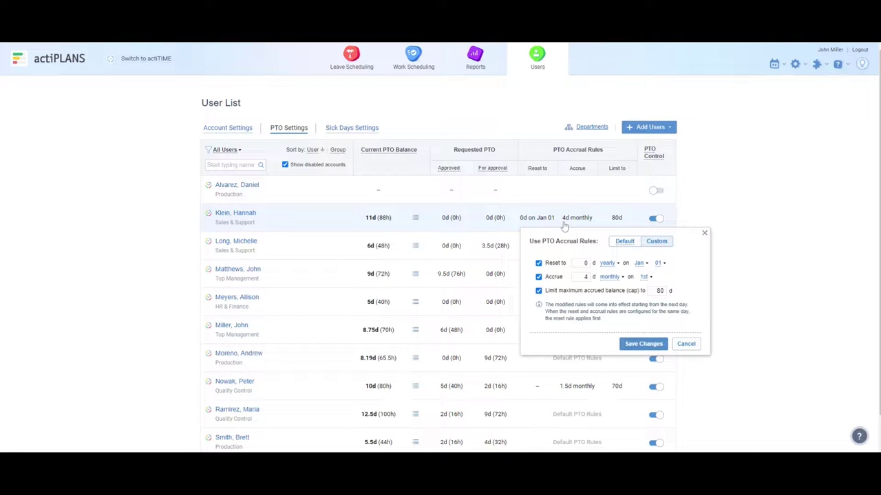
click(539, 263)
click(586, 277)
- Save the uncapped 2d monthly accrual rule and change the PTO balance from 11 to 10
click(539, 291)
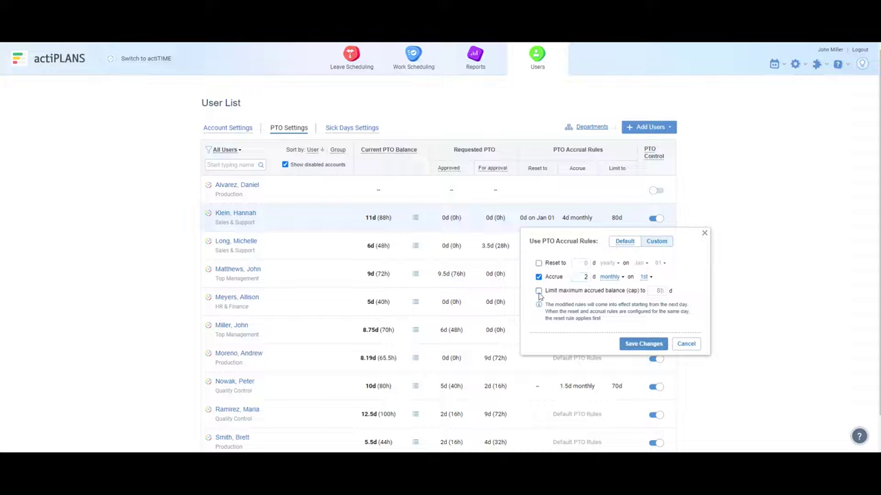
click(631, 347)
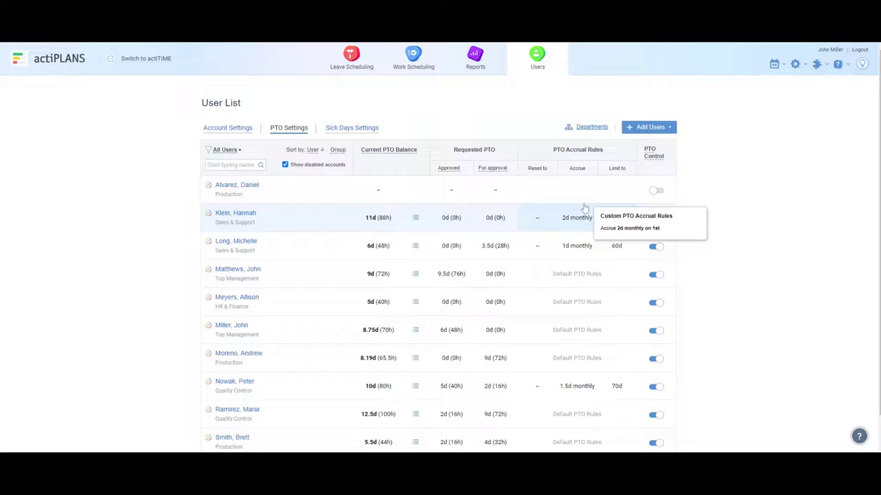
click(385, 218)
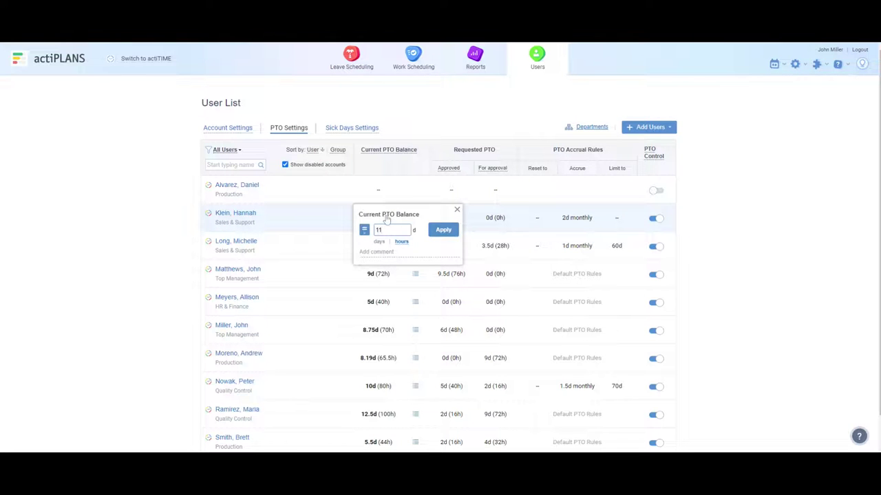
key(BackSpace)
text(0)
click(441, 230)
- Review that employee's PTO balance history, then close it
click(414, 223)
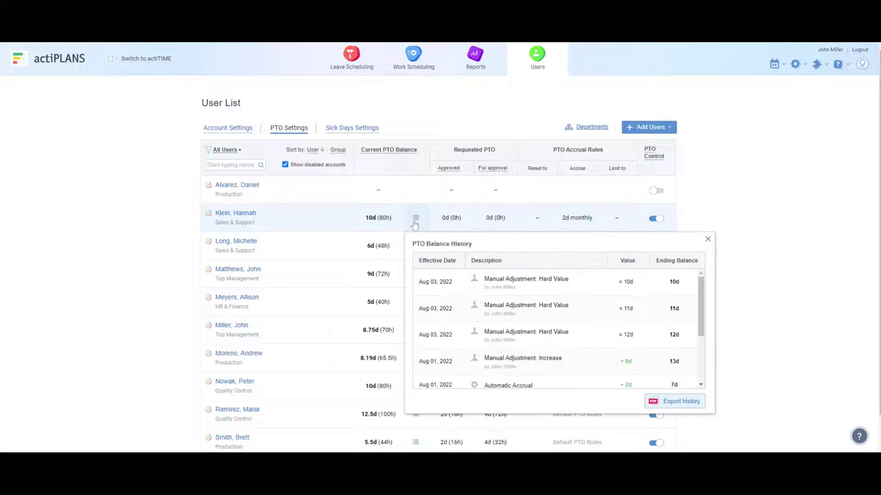
scroll(687, 322, down, 5)
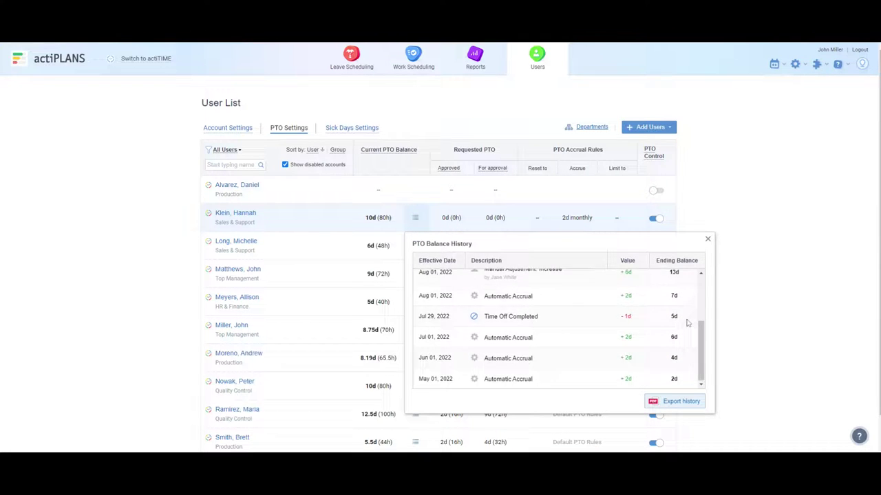
scroll(687, 322, up, 5)
click(528, 130)
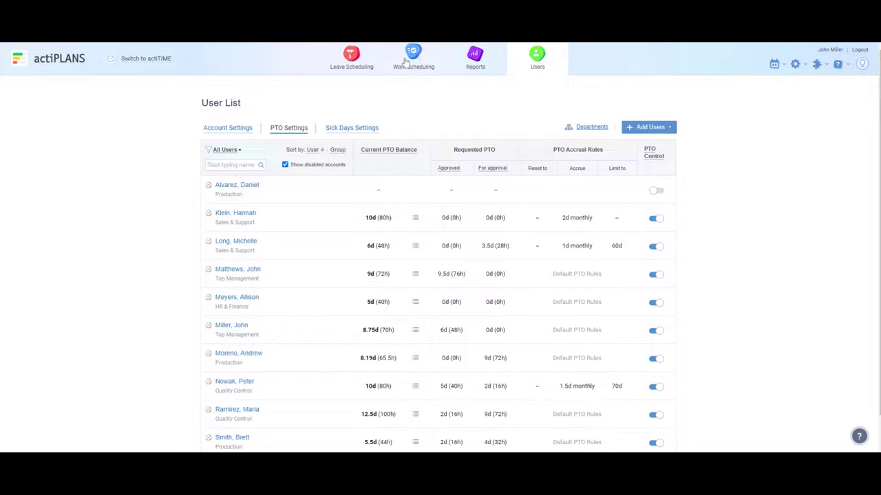
- Show the Work Scheduling chart and inspect users' remote, training, business trip and office entries
click(406, 62)
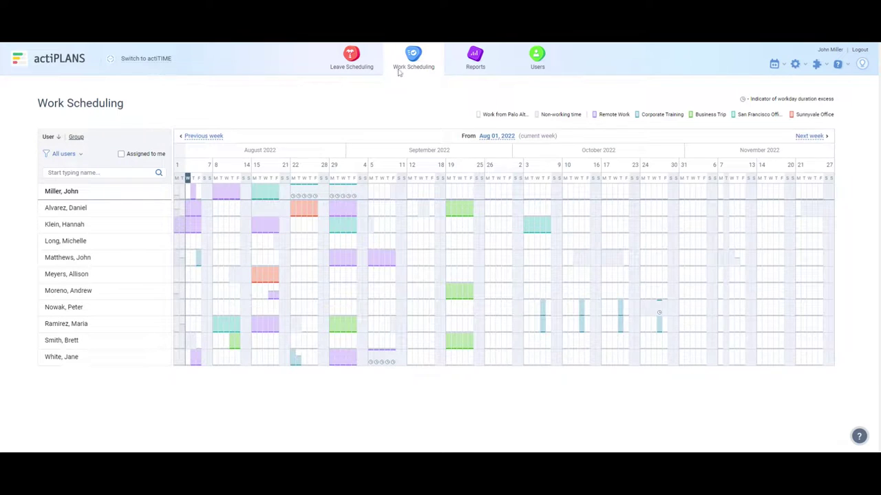
mouse_move(348, 201)
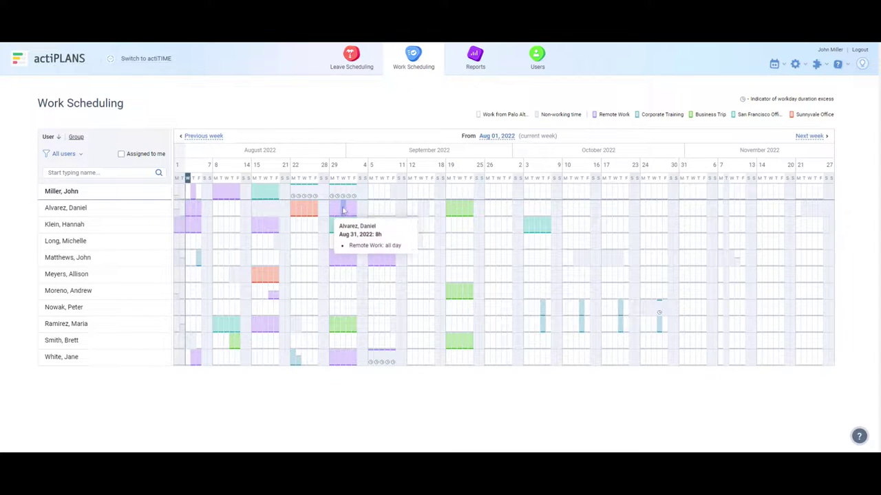
mouse_move(313, 206)
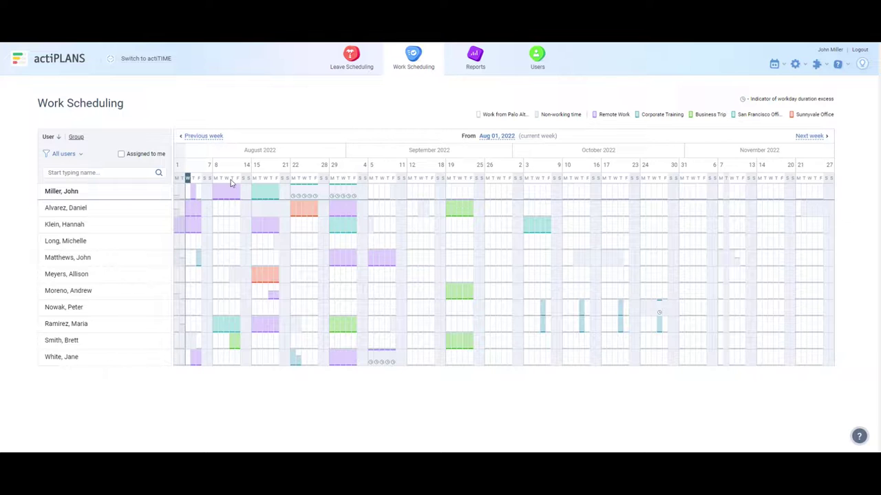
mouse_move(260, 272)
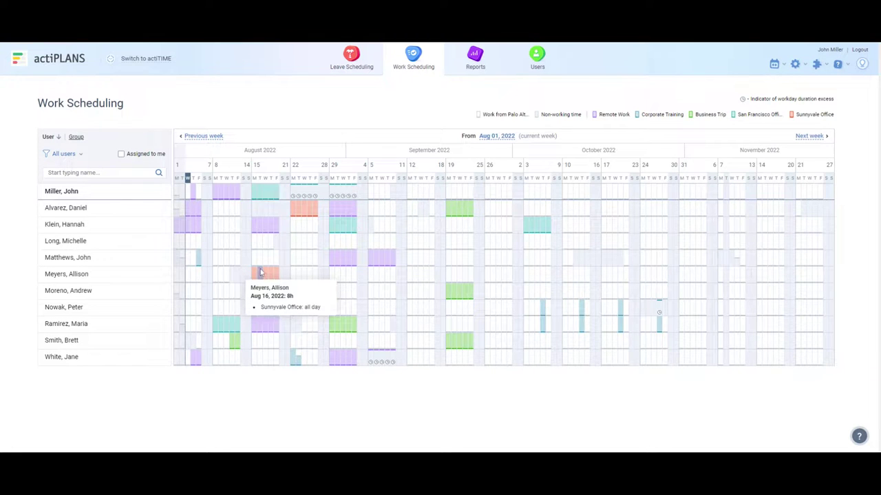
mouse_move(228, 195)
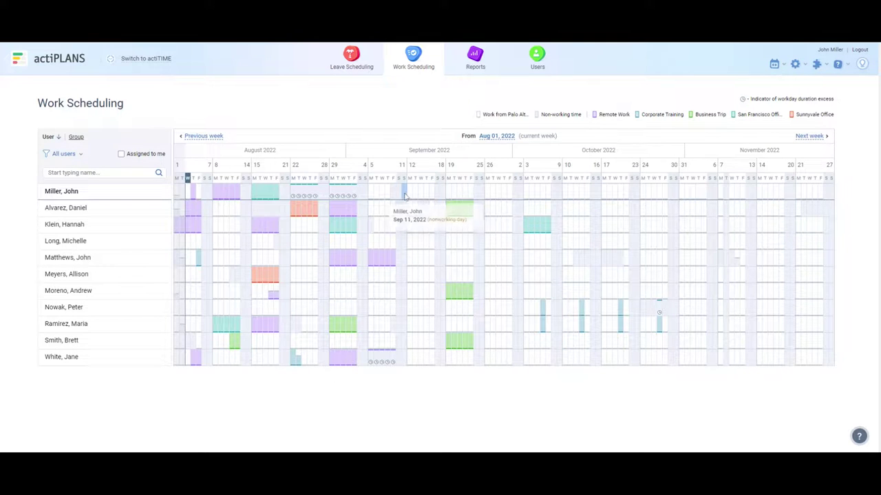
- Set the top employee's Sep 12–16 week to San Francisco Office, all day
click(411, 194)
drag(414, 198, 432, 196)
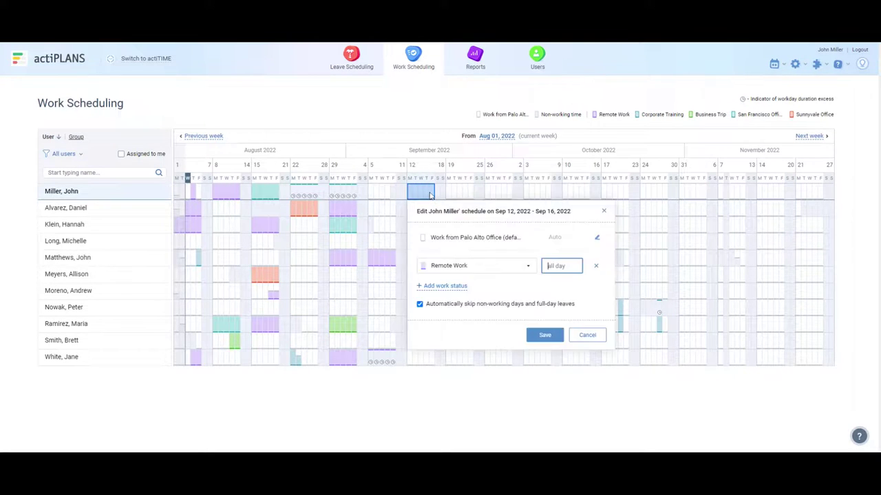
click(467, 274)
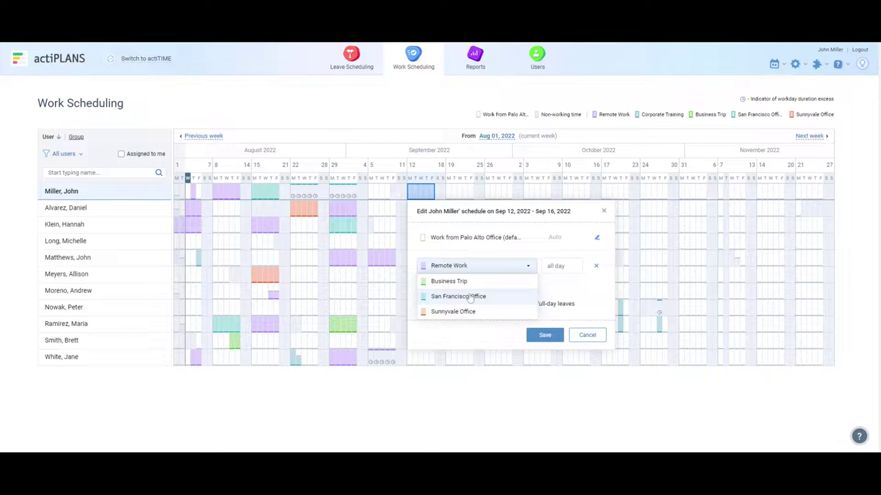
click(468, 298)
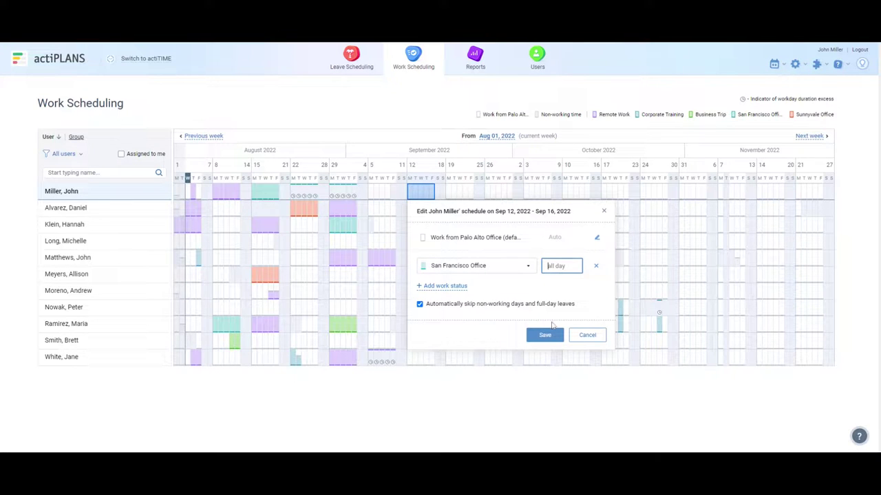
click(545, 336)
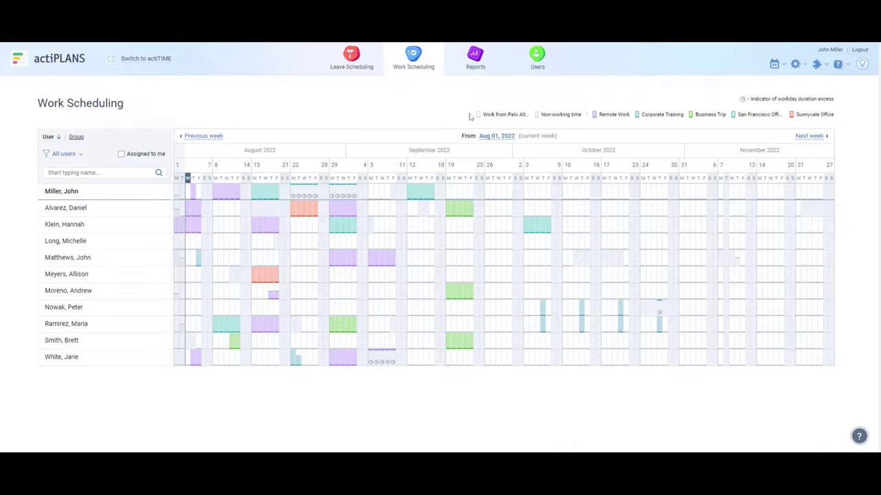
- Display the Work Statuses report for Jun 01–Aug 31, 2022, glancing at its configuration
click(474, 62)
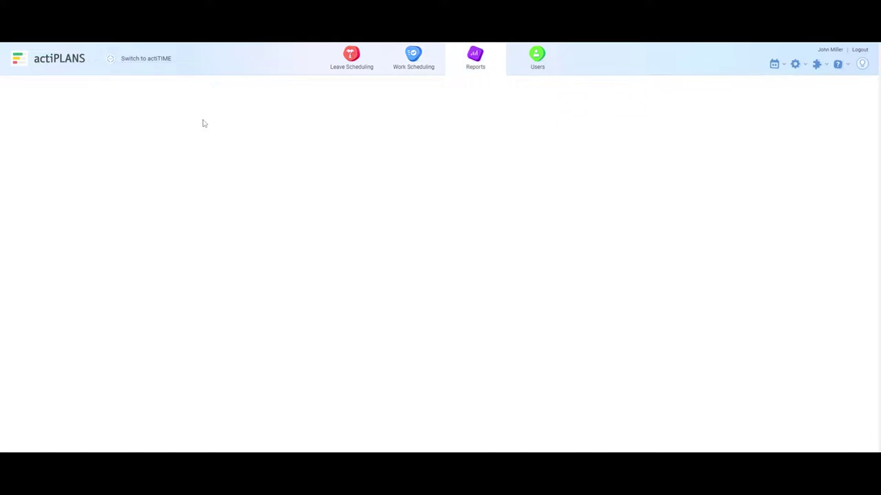
click(126, 127)
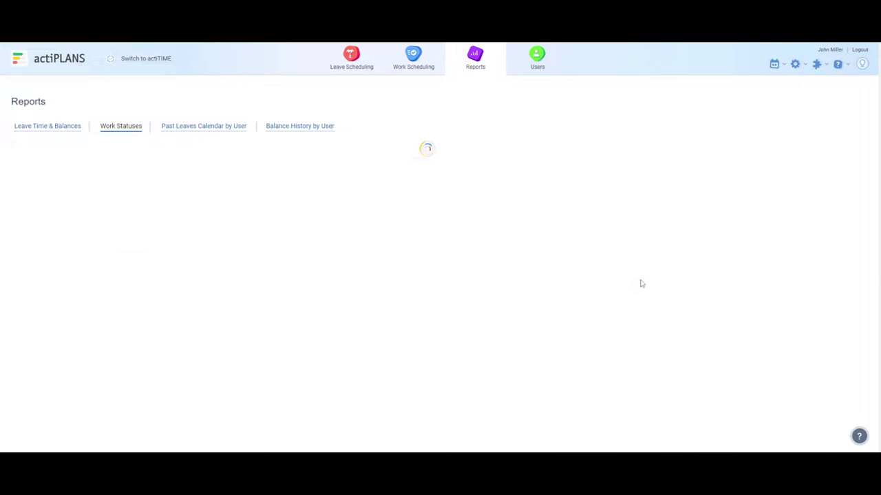
scroll(323, 337, down, 2)
scroll(323, 337, down, 2)
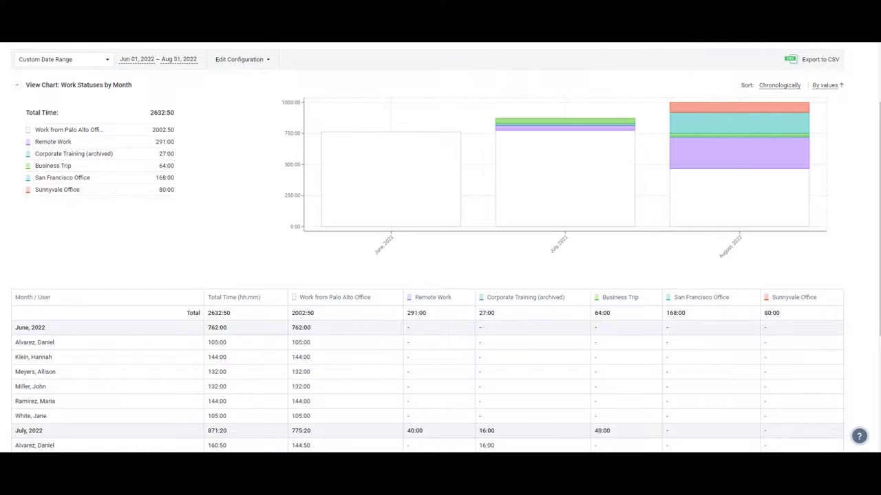
scroll(316, 337, up, 4)
click(246, 154)
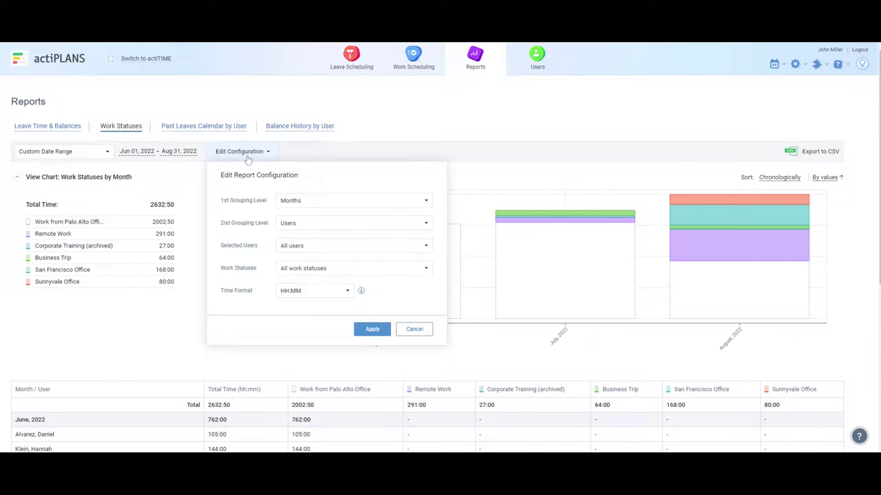
click(246, 152)
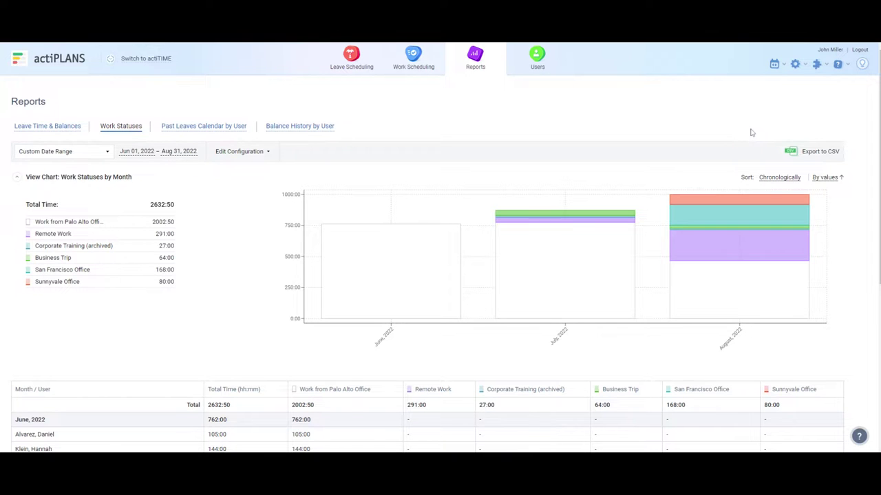
- Mark July 6 and February 24 as holidays in the 2022 Corporate Calendar
click(774, 69)
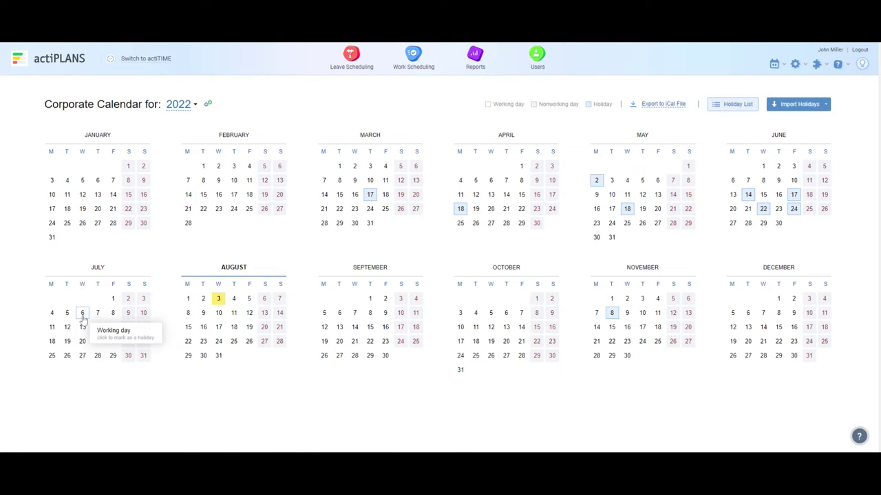
click(82, 315)
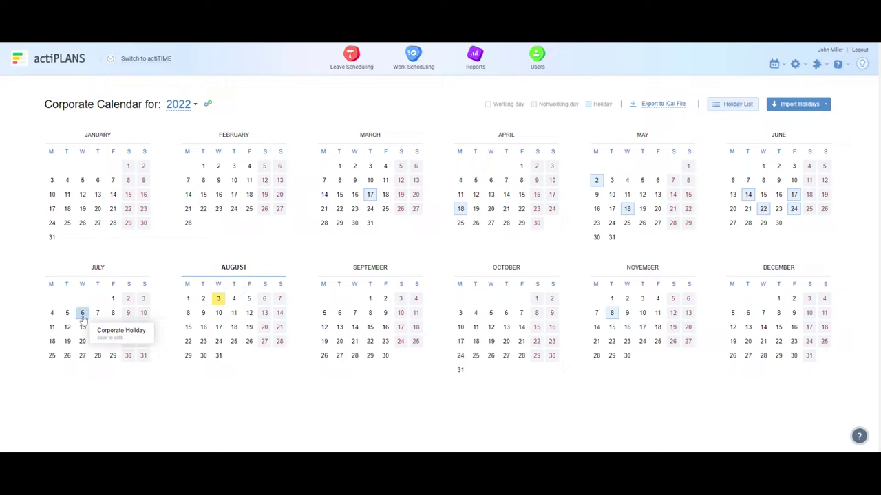
click(235, 214)
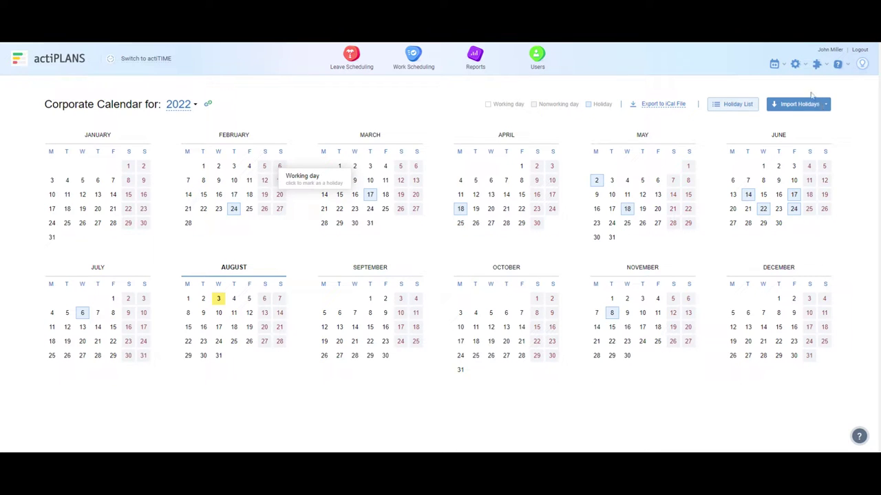
mouse_move(815, 66)
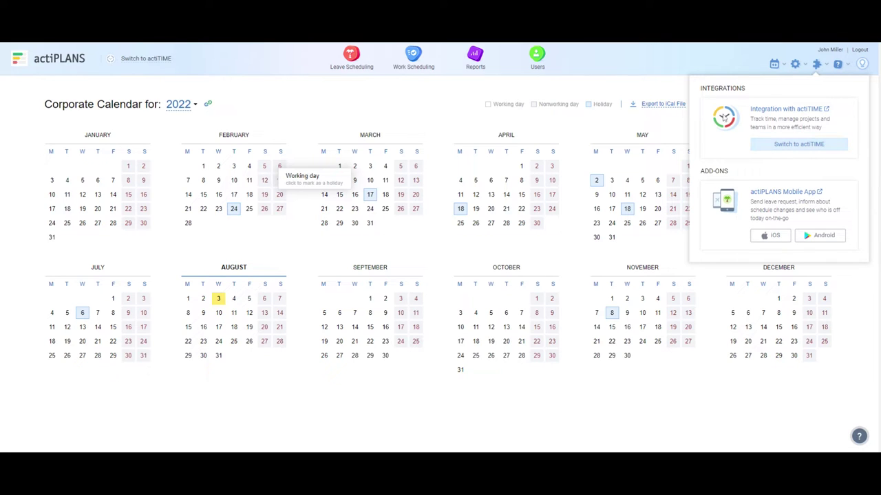
- Dismiss the integrations and add-ons dropdown so only the Corporate Calendar shows
click(641, 94)
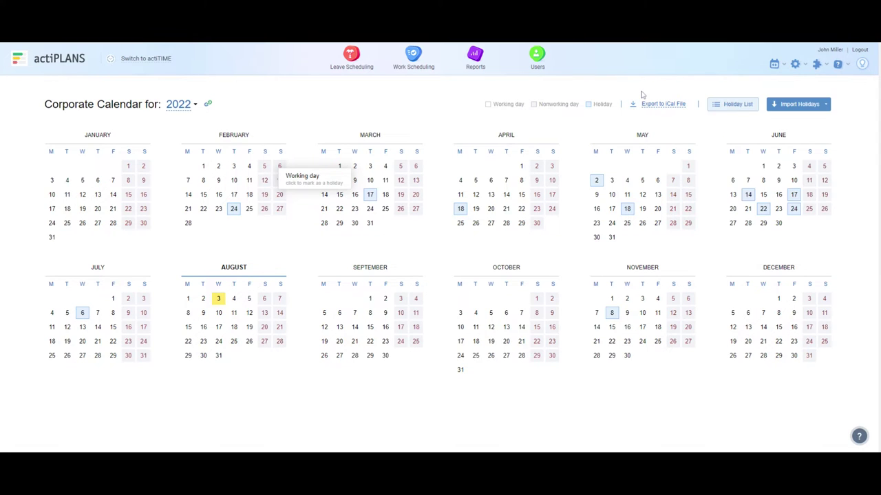